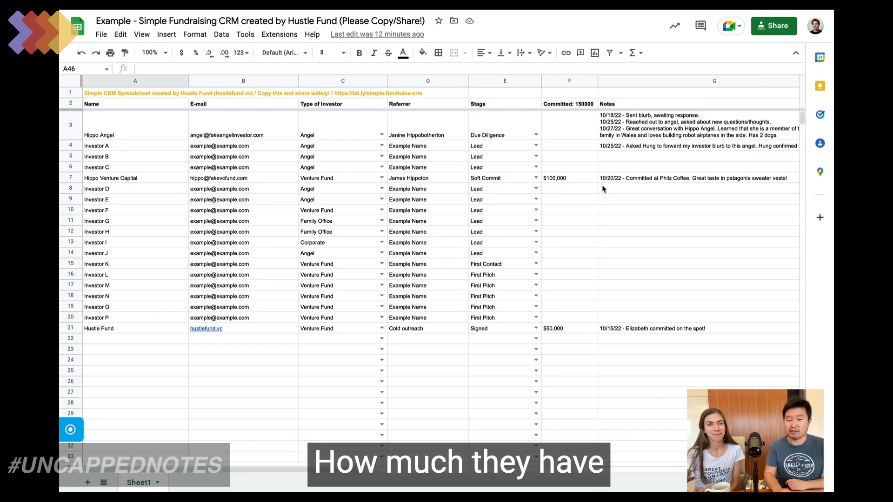
# Step: Review Hippo Angel's full notes, leaving the font size unchanged
pyautogui.click(666, 125)
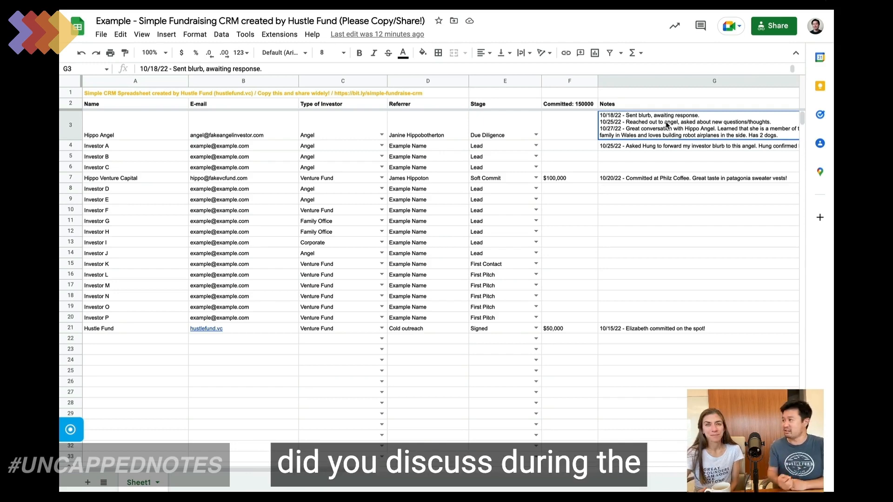
pyautogui.hscroll(8, 667, 125)
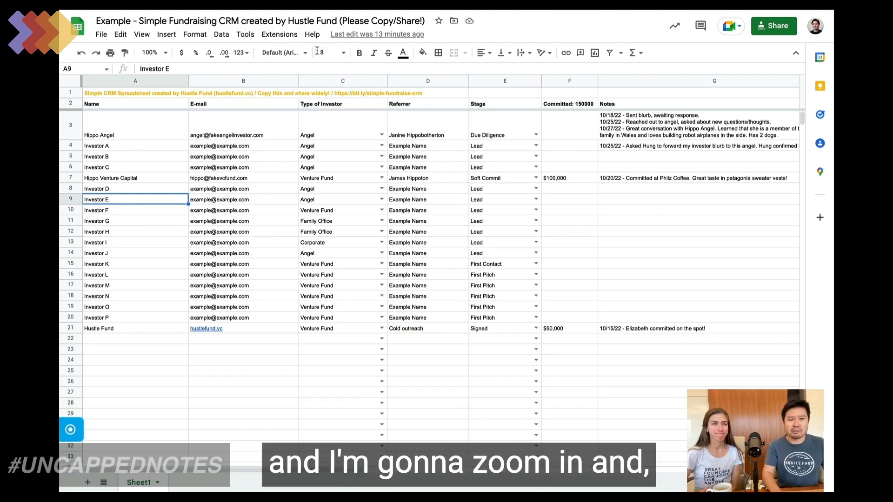
pyautogui.click(347, 54)
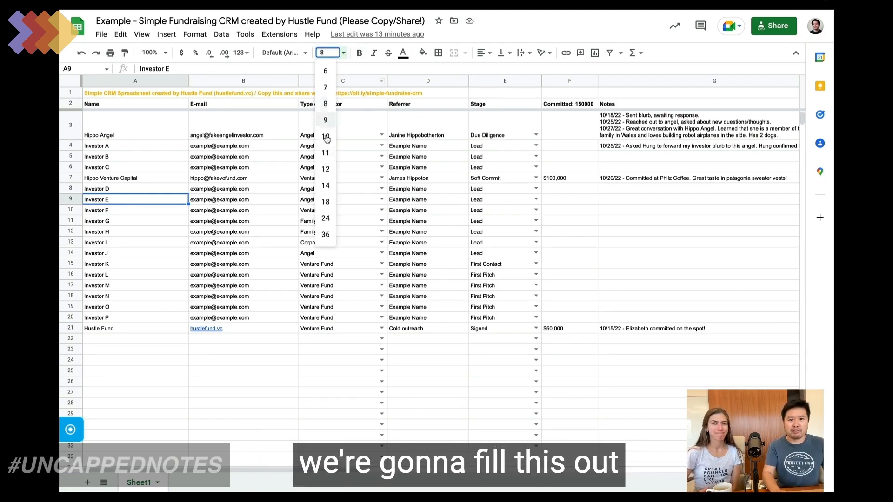
pyautogui.click(323, 190)
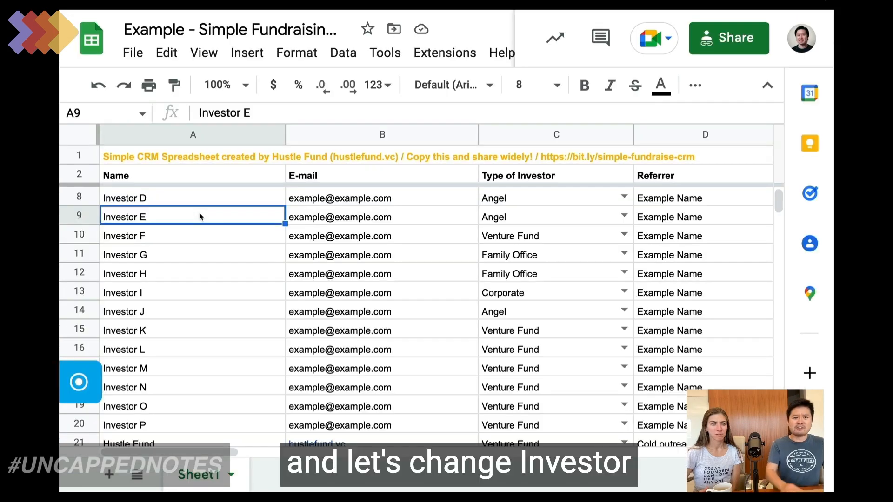
# Step: Rename Investor E to Giraffe Ventures in A9 and enter its contact e-mail in B9
pyautogui.write('Giraffe Ventures')
pyautogui.press('Tab')
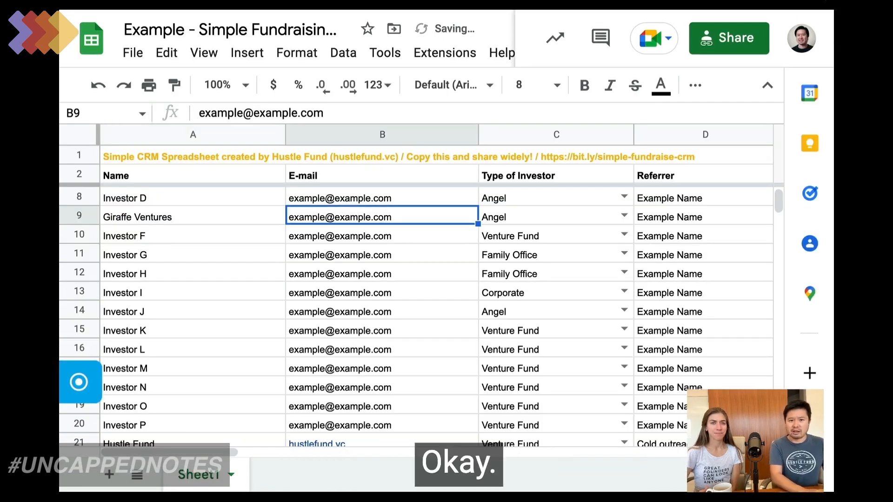
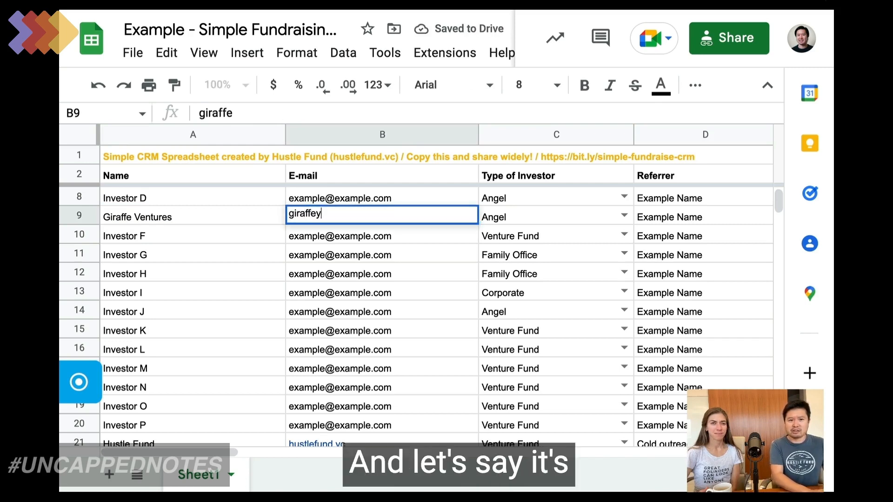
pyautogui.press('Tab')
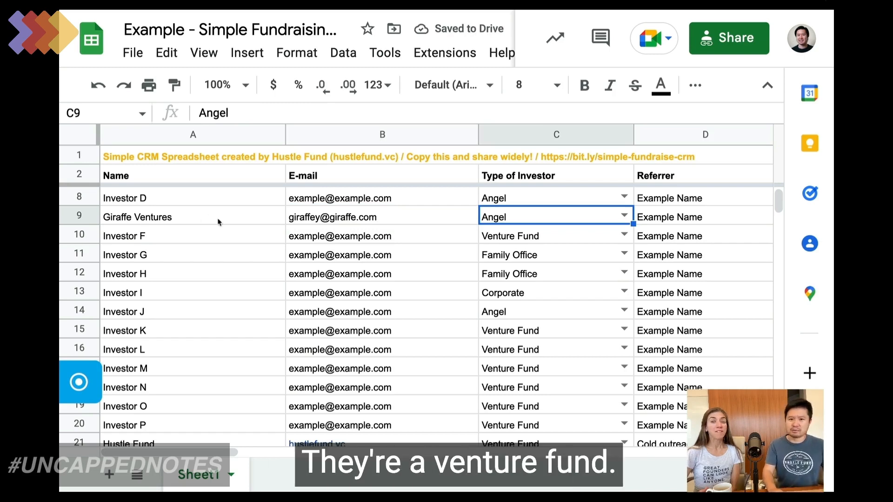
# Step: Set row 9's investor type to Venture Fund
pyautogui.click(621, 216)
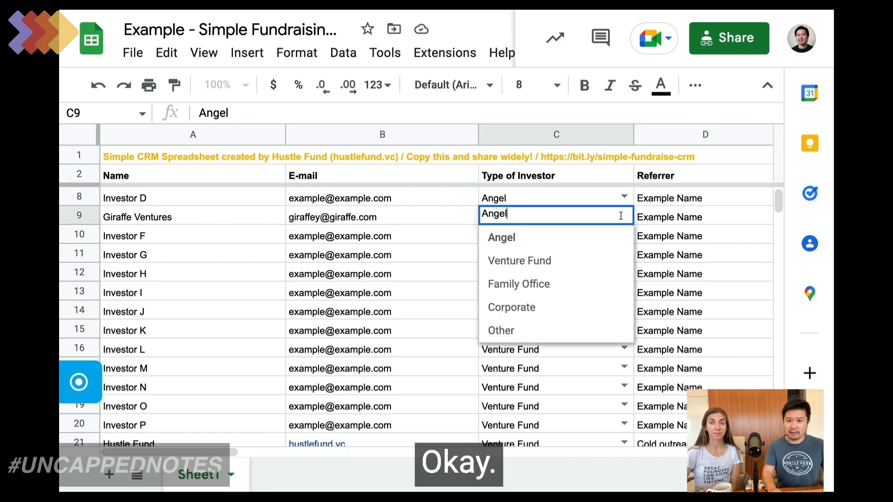
pyautogui.click(530, 261)
pyautogui.press('Right')
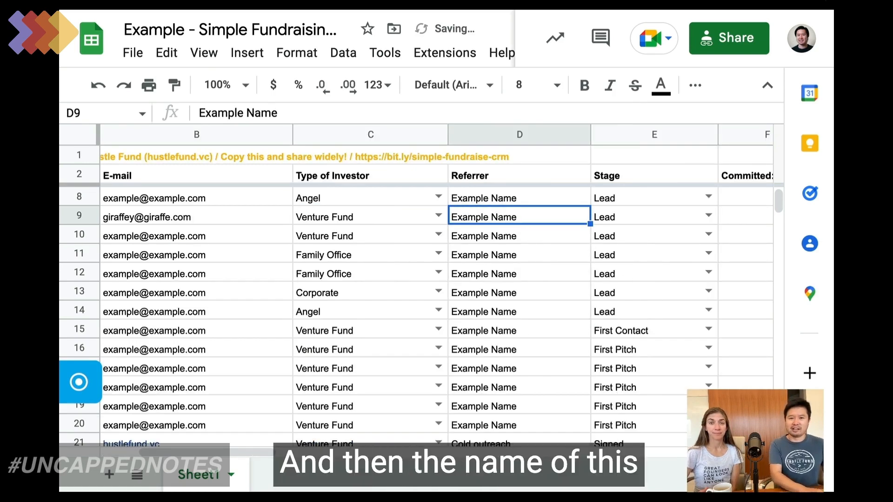
# Step: Enter the referrer's name for Giraffe Ventures in D9
pyautogui.write('Ms. G')
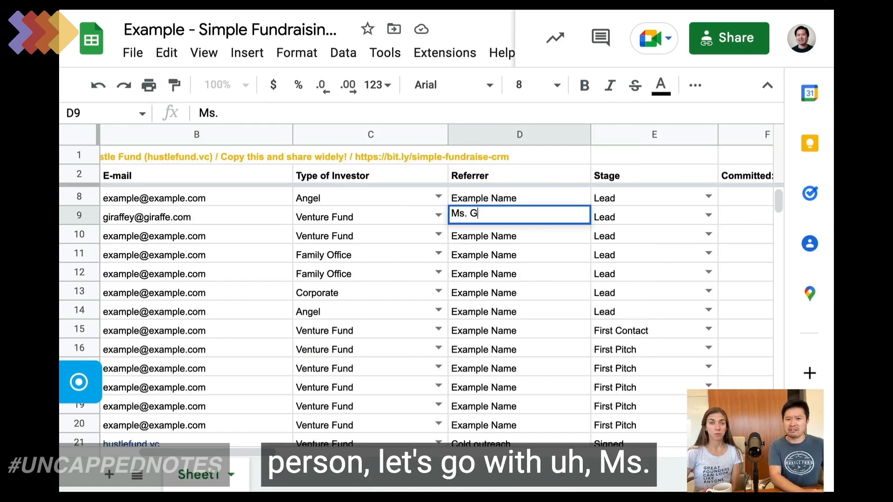
pyautogui.write('iraffeyt')
pyautogui.press('BackSpace')
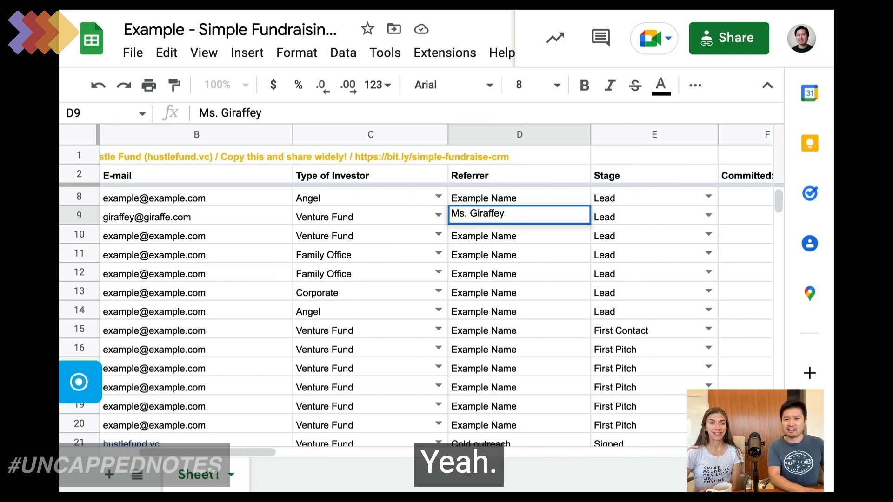
pyautogui.press('Tab')
pyautogui.press('Home')
pyautogui.press('Right')
pyautogui.press('Right')
pyautogui.press('Right')
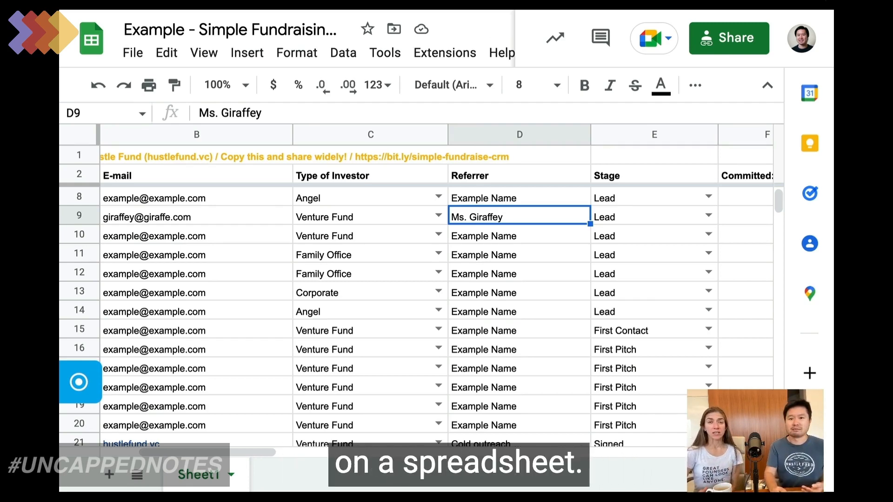
pyautogui.hscroll(4, 482, 220)
# Step: Show the Stage dropdown choices in E9 for Giraffe Ventures
pyautogui.click(482, 221)
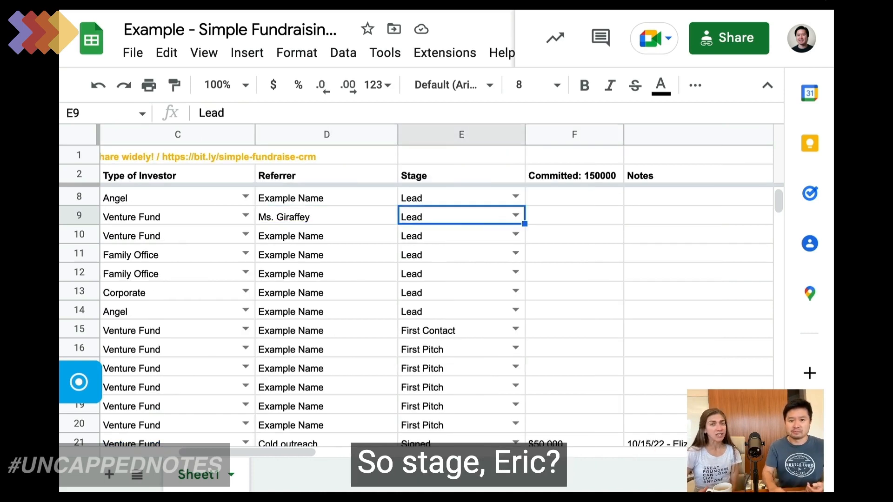
pyautogui.click(514, 218)
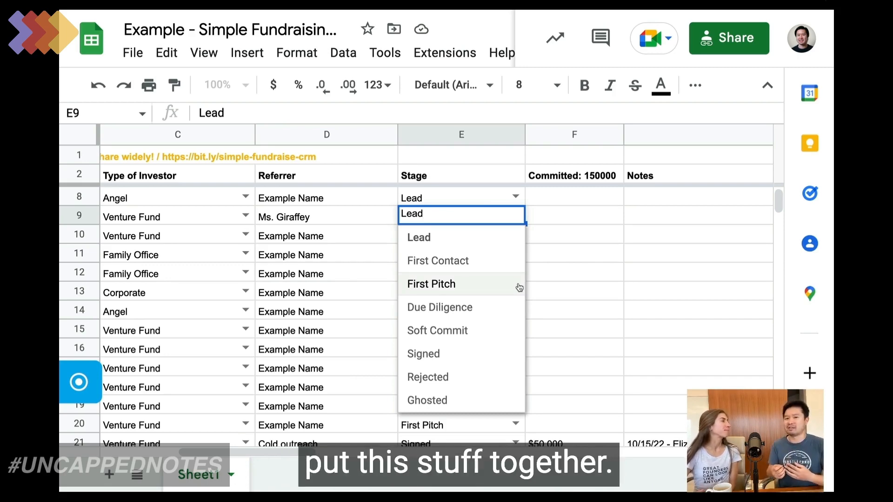
# Step: Keep the stage as Lead and enter $150,000 as Giraffe Ventures' committed amount in F9
pyautogui.click(549, 231)
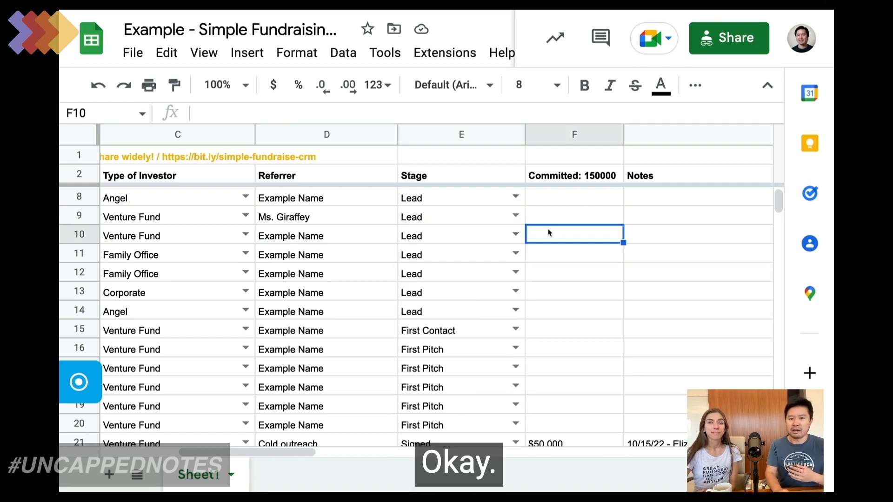
pyautogui.click(547, 204)
pyautogui.press('Down')
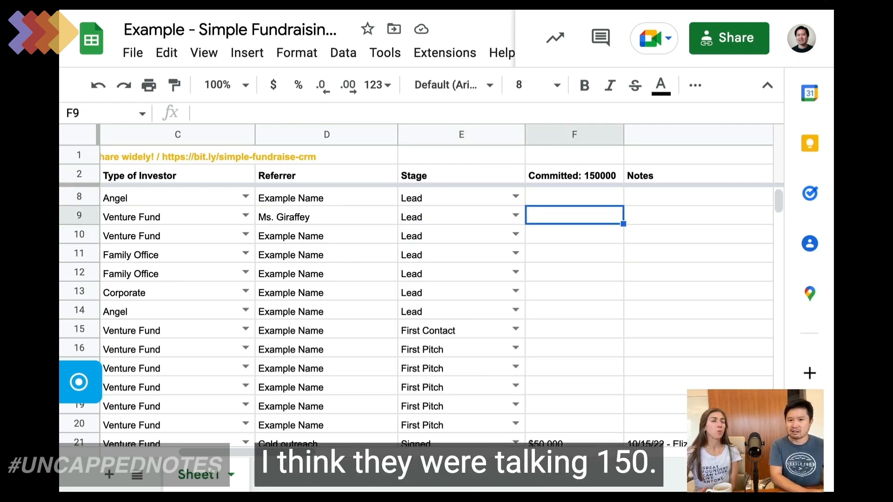
pyautogui.write('$150,000')
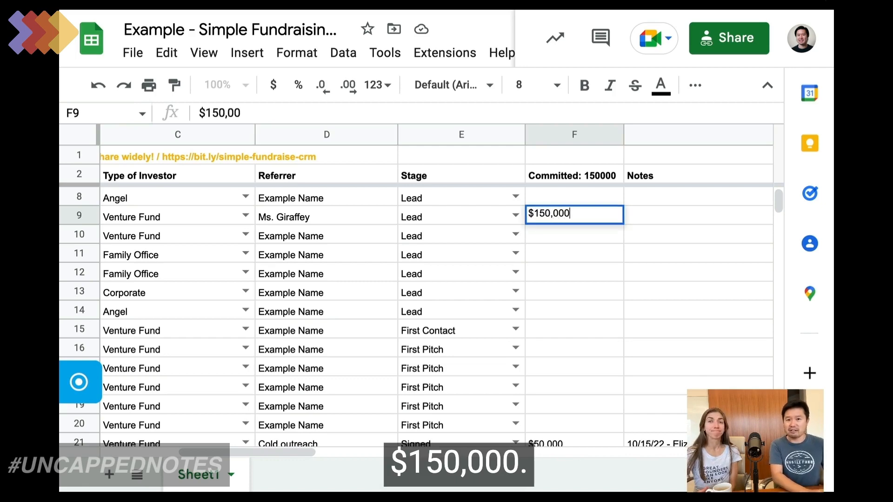
pyautogui.press('Tab')
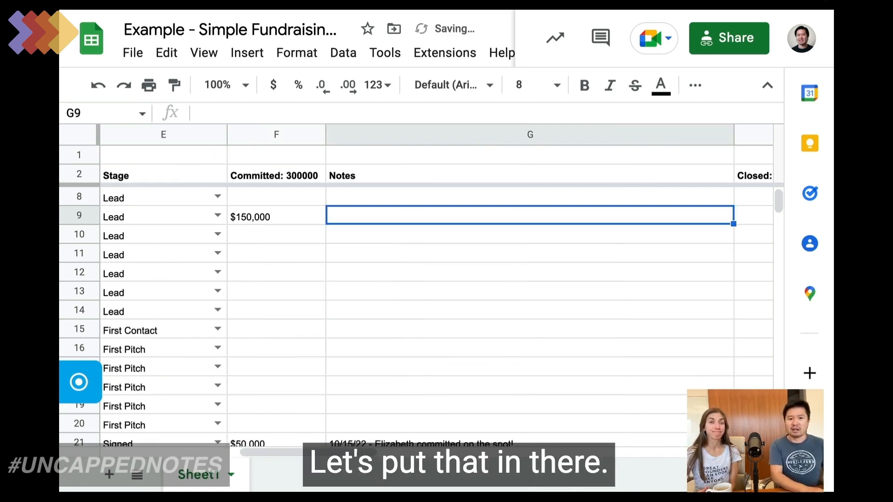
# Step: Add notes '9/15/2022 - Talked about hippos and giraffes. They seem so interested.' and '9/16/2022 - Blah.' on two lines
pyautogui.write('9')
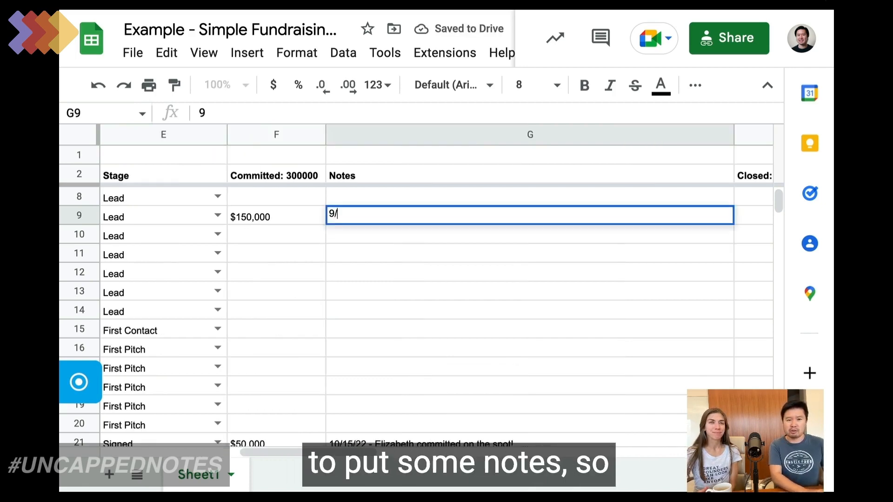
pyautogui.write('/15')
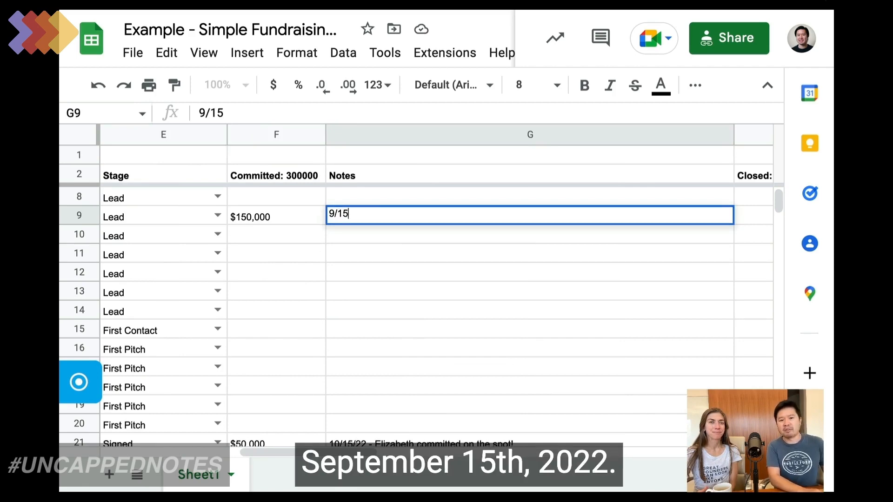
pyautogui.write('/2022 - ')
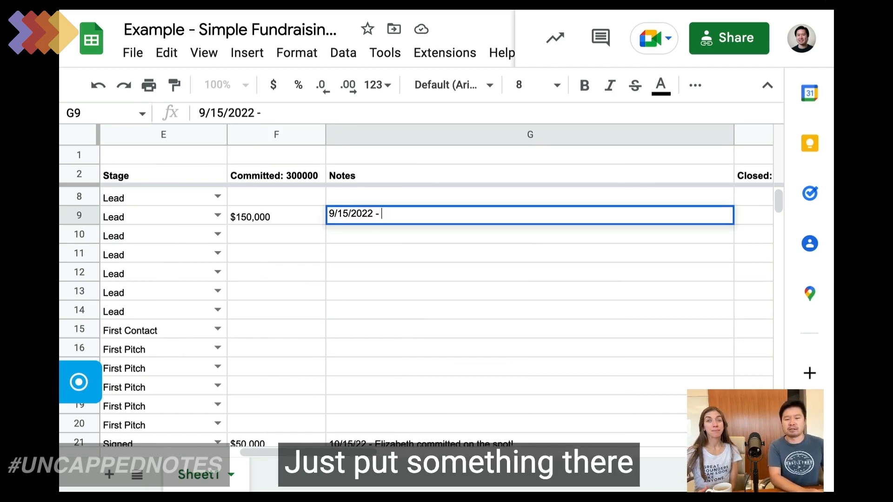
pyautogui.write('Talked abo')
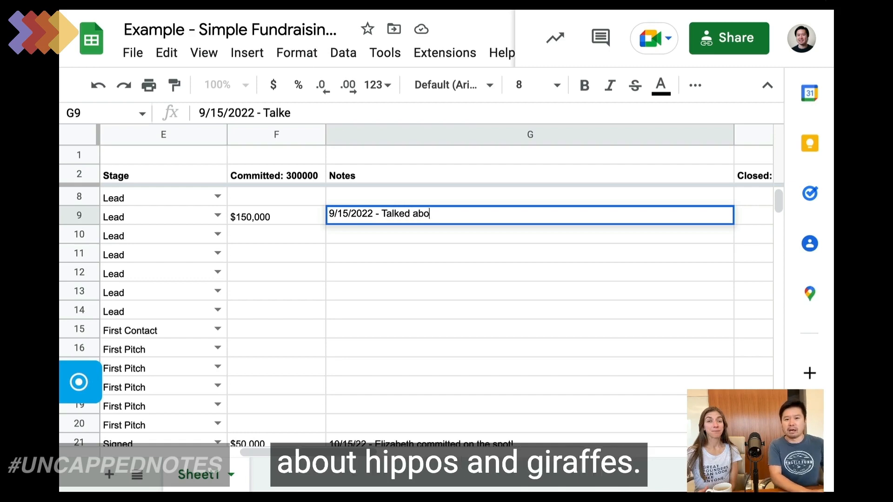
pyautogui.write('ut hippos and giraf')
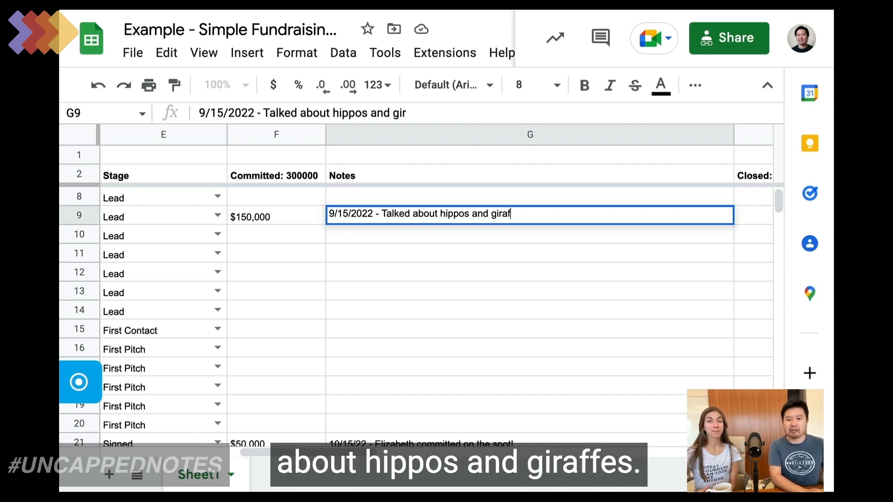
pyautogui.write('fes. They seem so interested.')
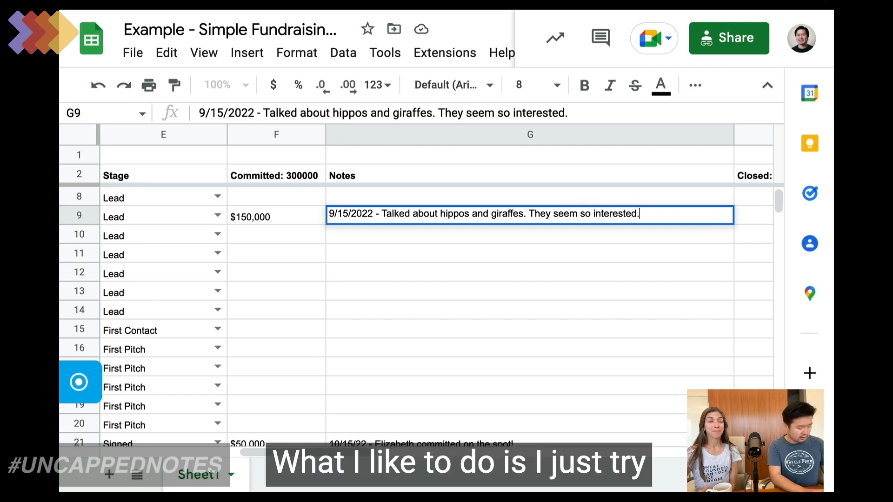
pyautogui.hotkey('ctrl', 'Return')
pyautogui.write('9/')
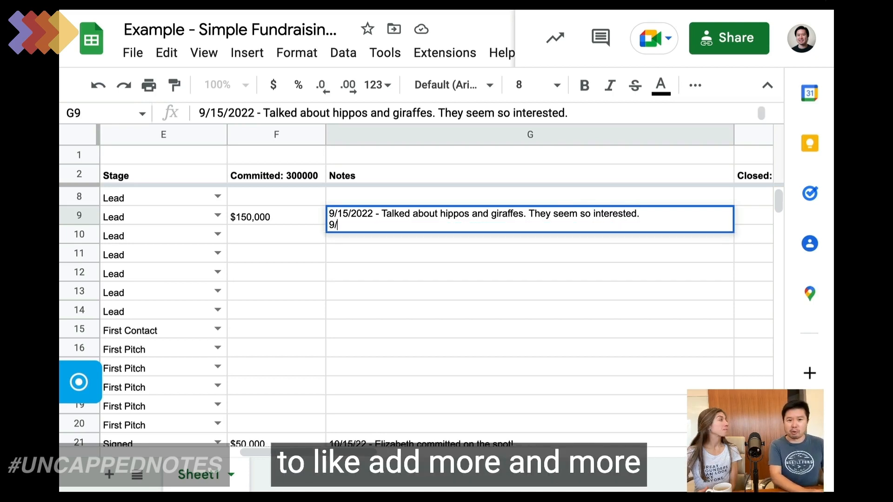
pyautogui.write('16/2022 - ')
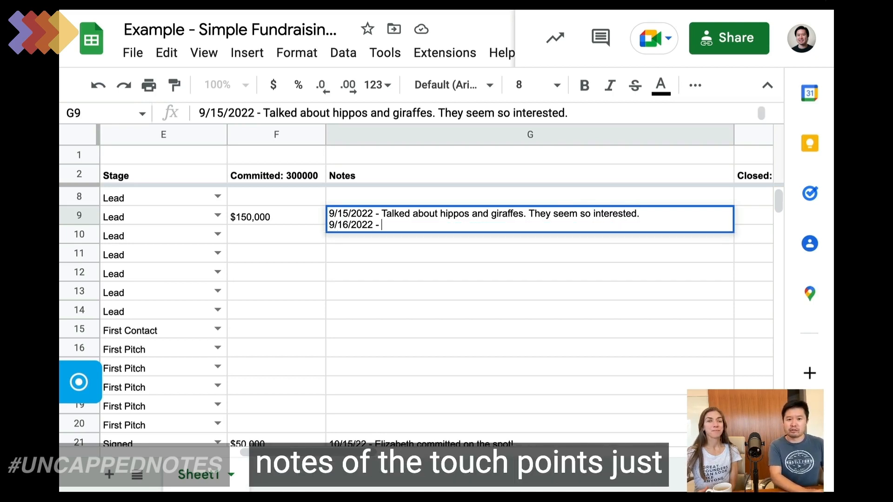
pyautogui.write('S')
pyautogui.press('BackSpace')
pyautogui.write('Blah.')
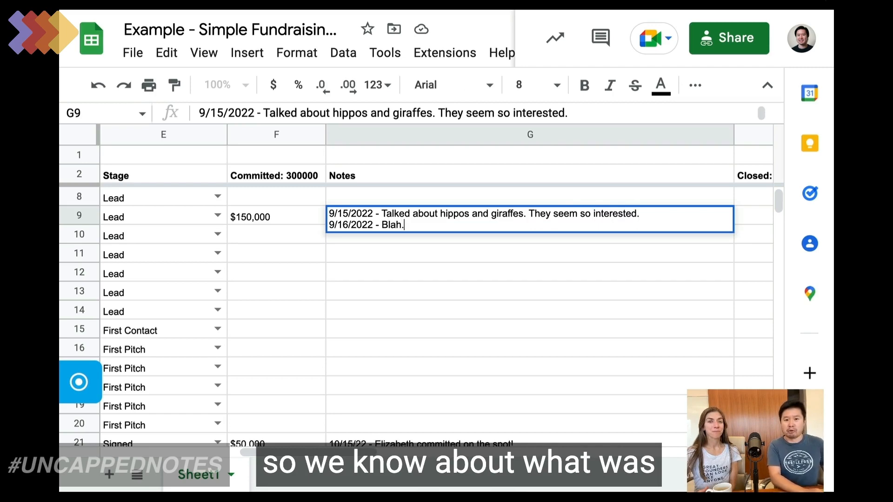
pyautogui.press('Tab')
pyautogui.press('Left')
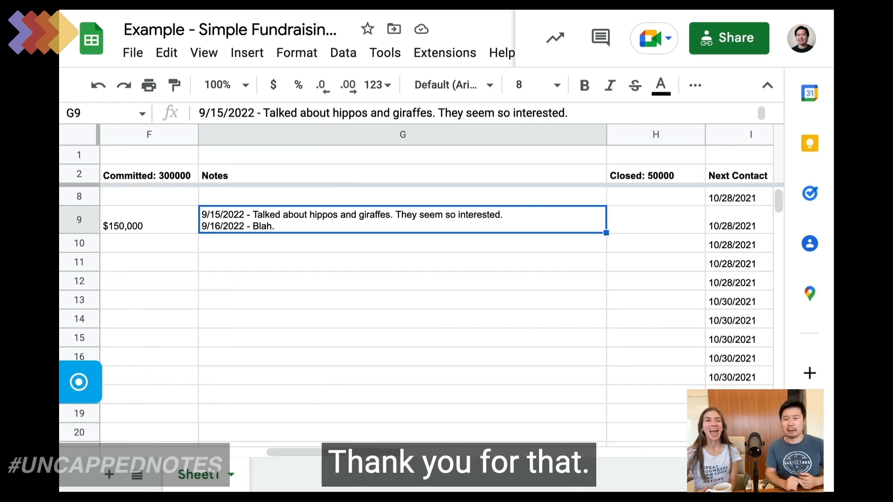
# Step: Enter 150,000 as Giraffe Ventures' closed amount in H9
pyautogui.click(656, 219)
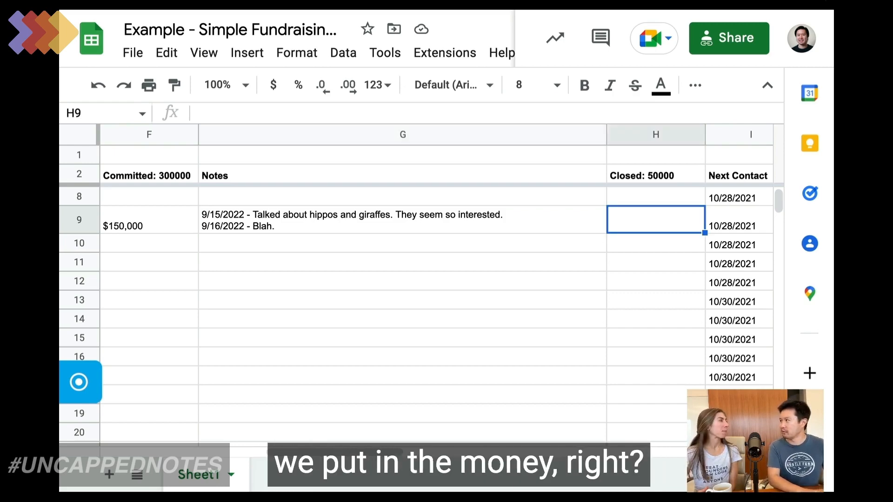
pyautogui.write('150,000')
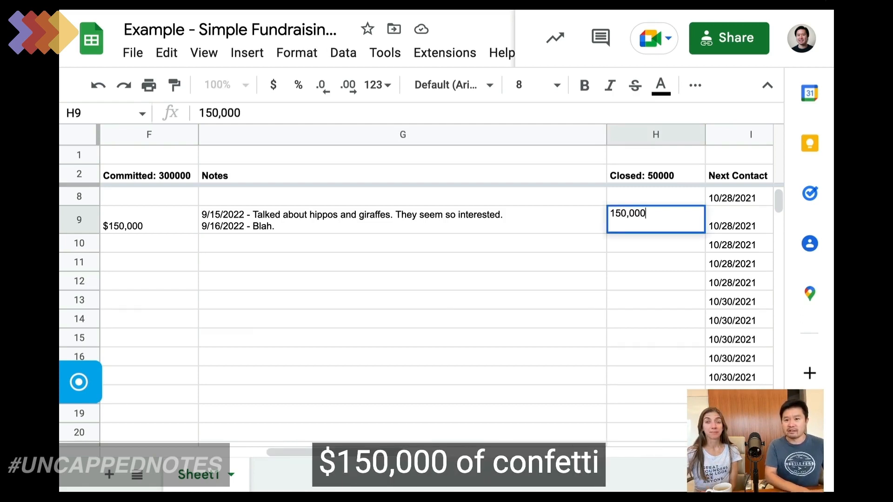
pyautogui.press('Tab')
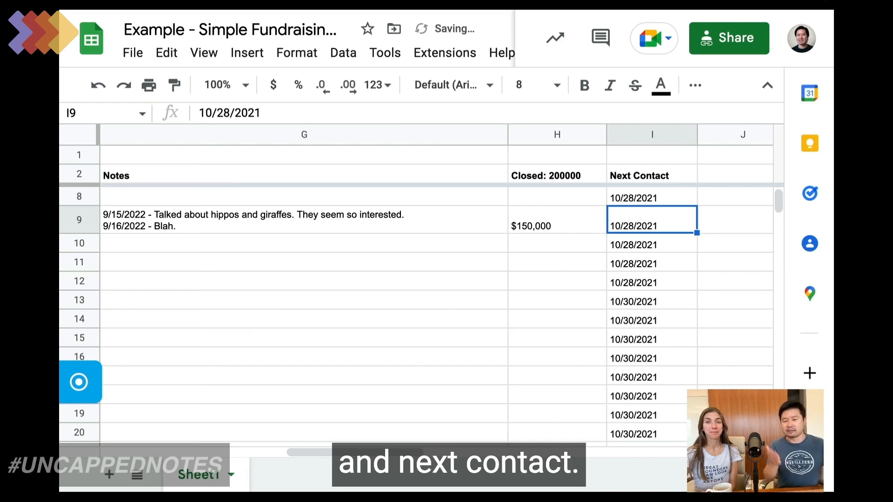